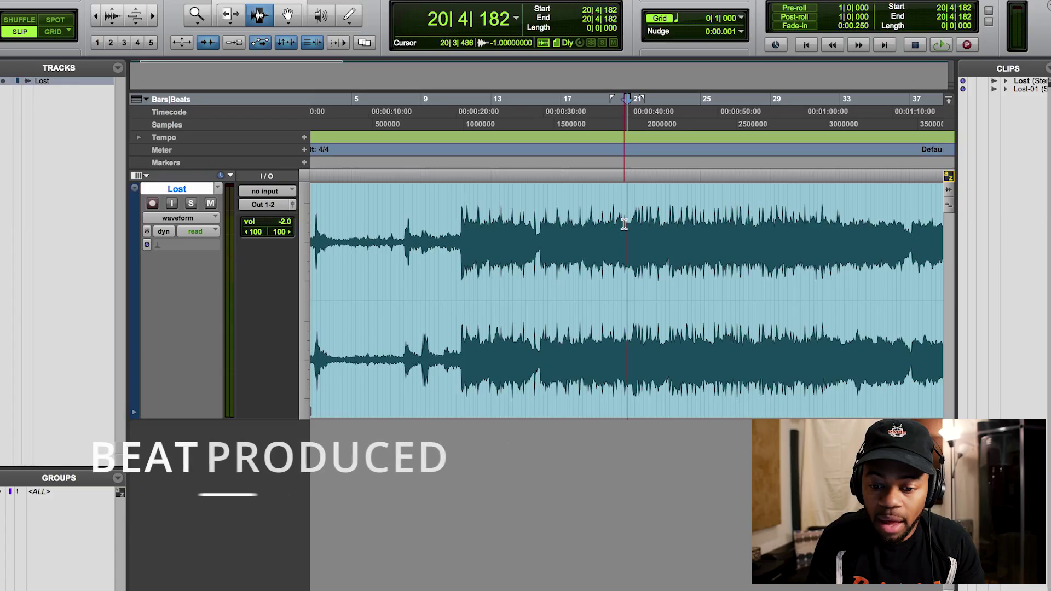
Step: Play the beat from around bar 20 and zoom in on the timeline while listening
left_click(626, 225)
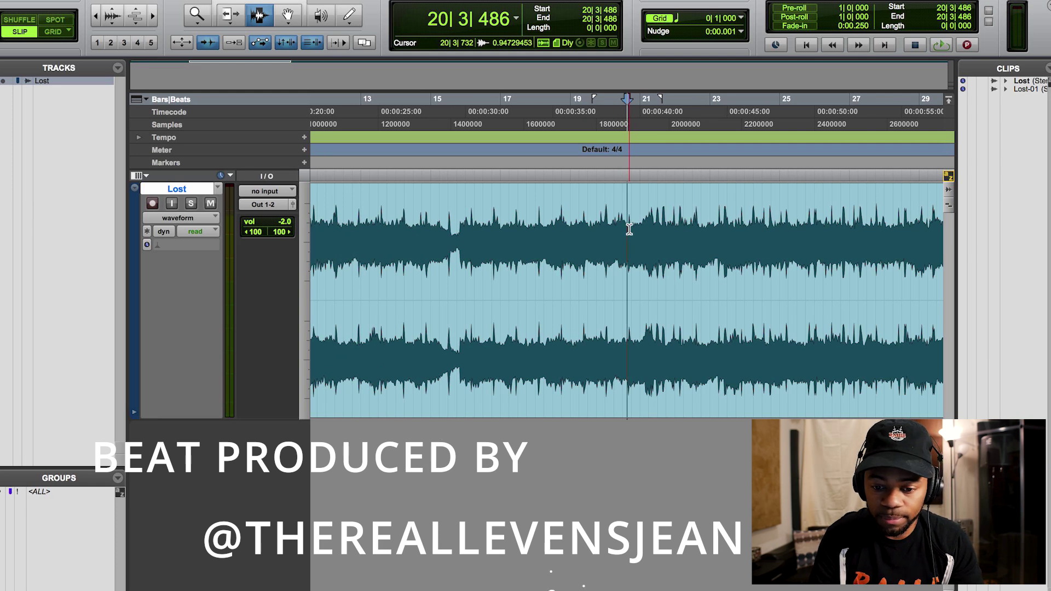
key("space")
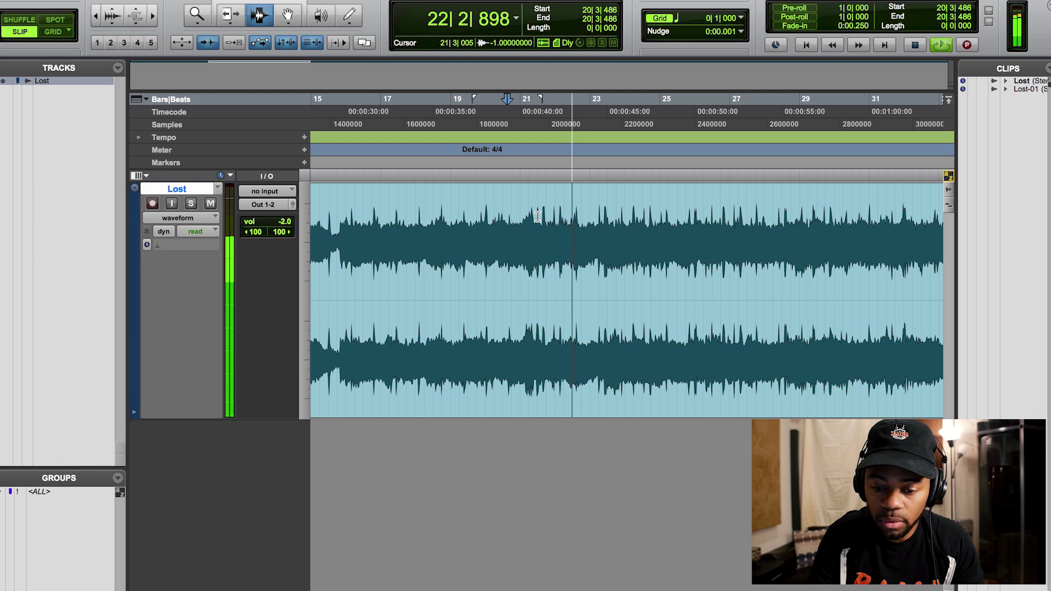
key("t")
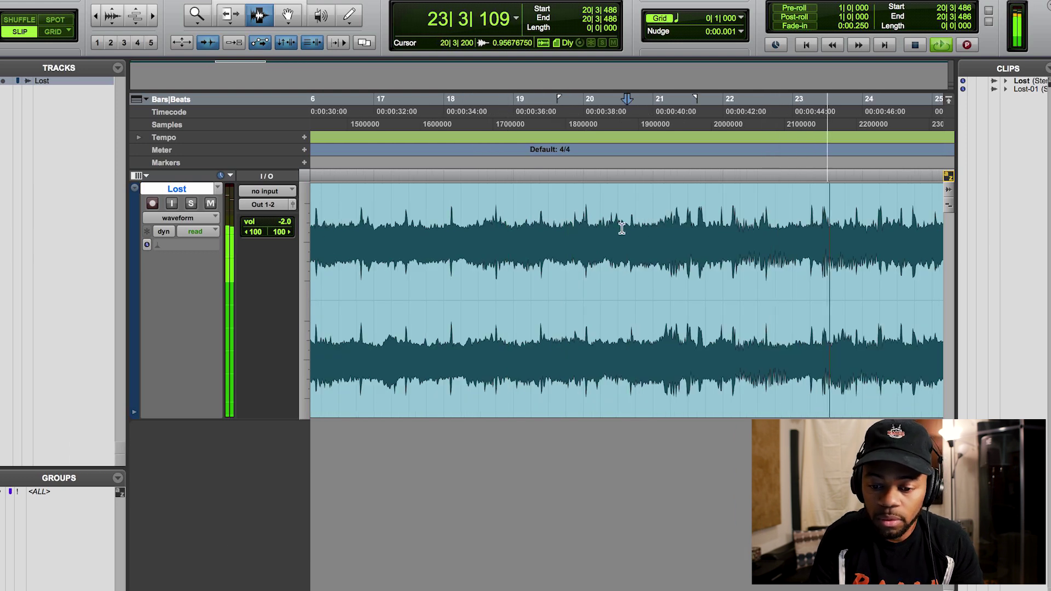
scroll(622, 229, "right", 2)
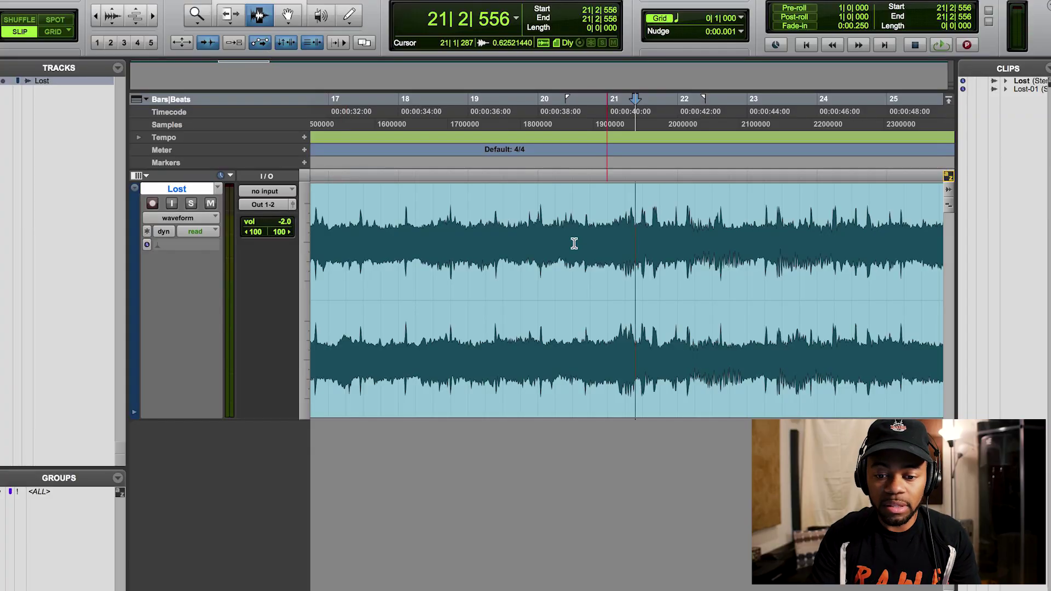
Step: Audition the beat repeatedly from near bar 19 to home in on the downbeat
left_click(516, 230)
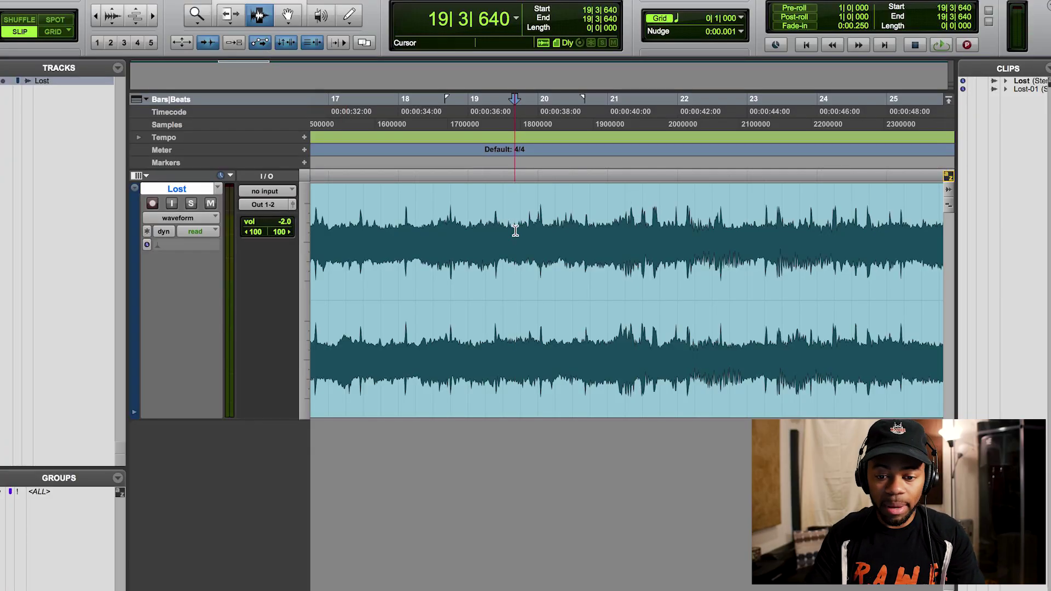
key("space")
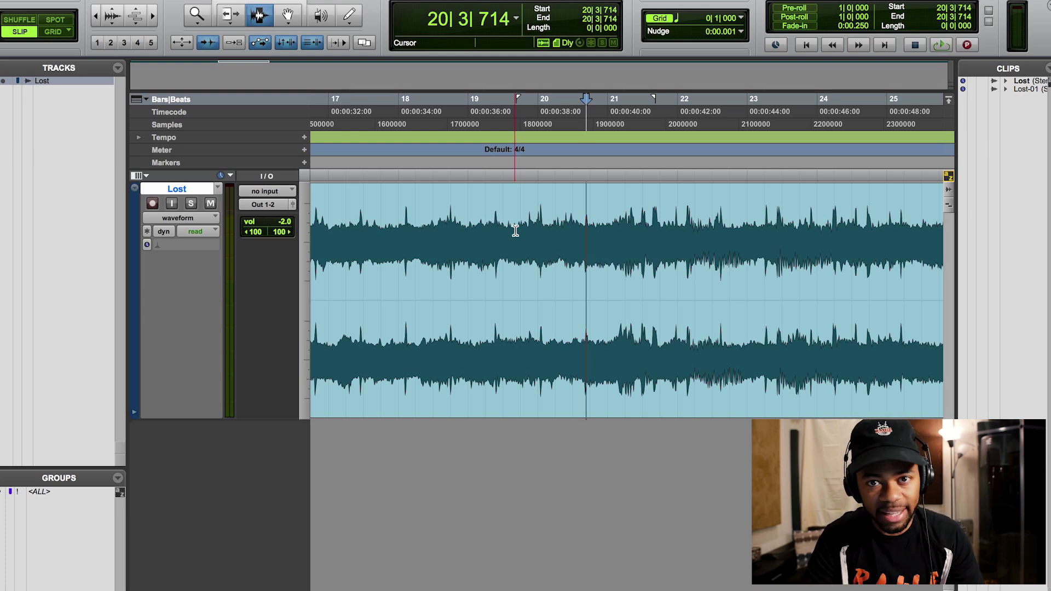
key("space")
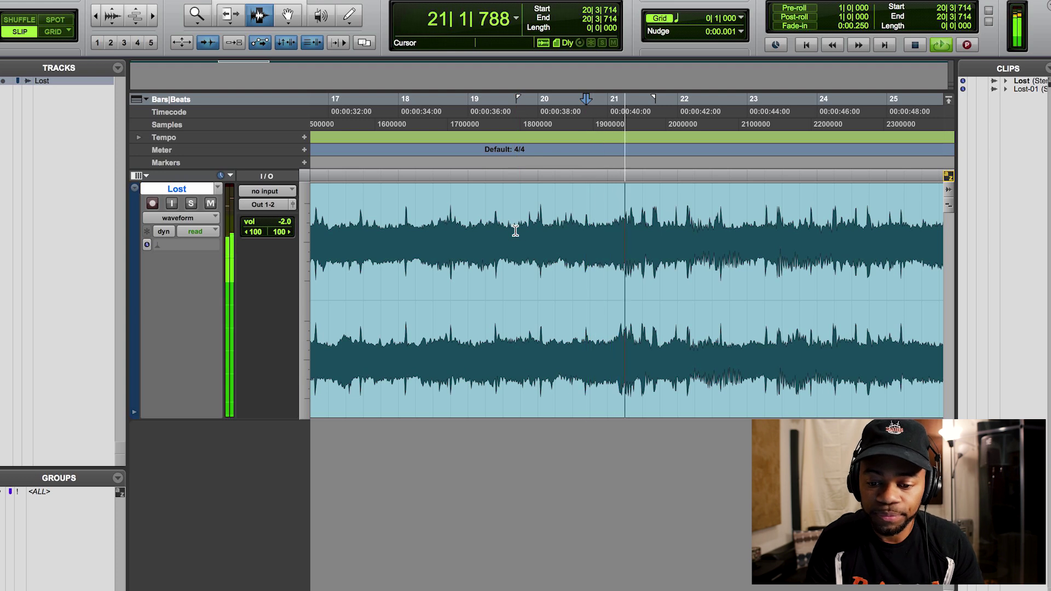
key("space")
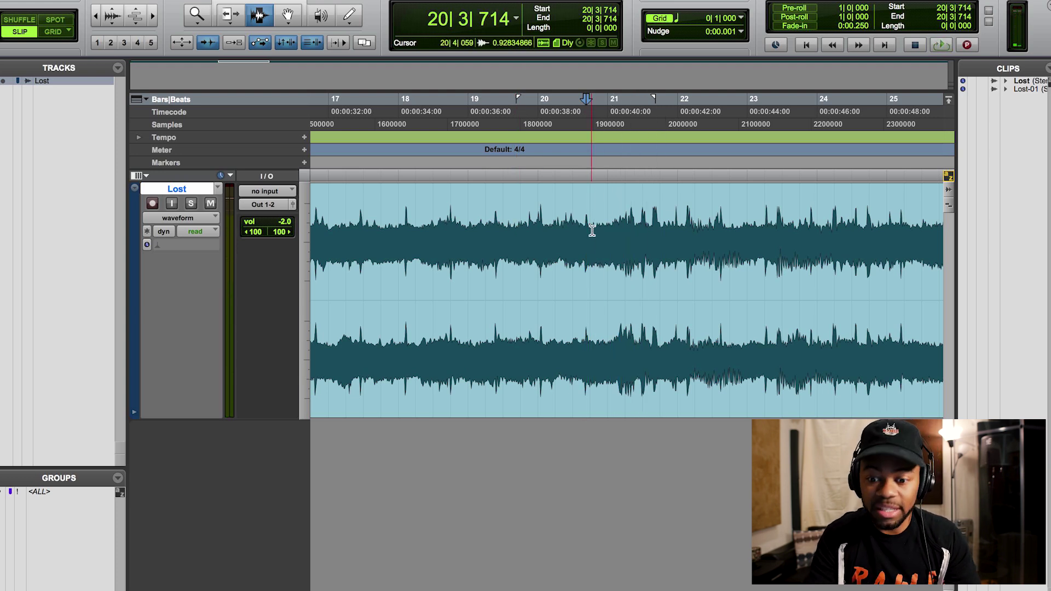
key("space")
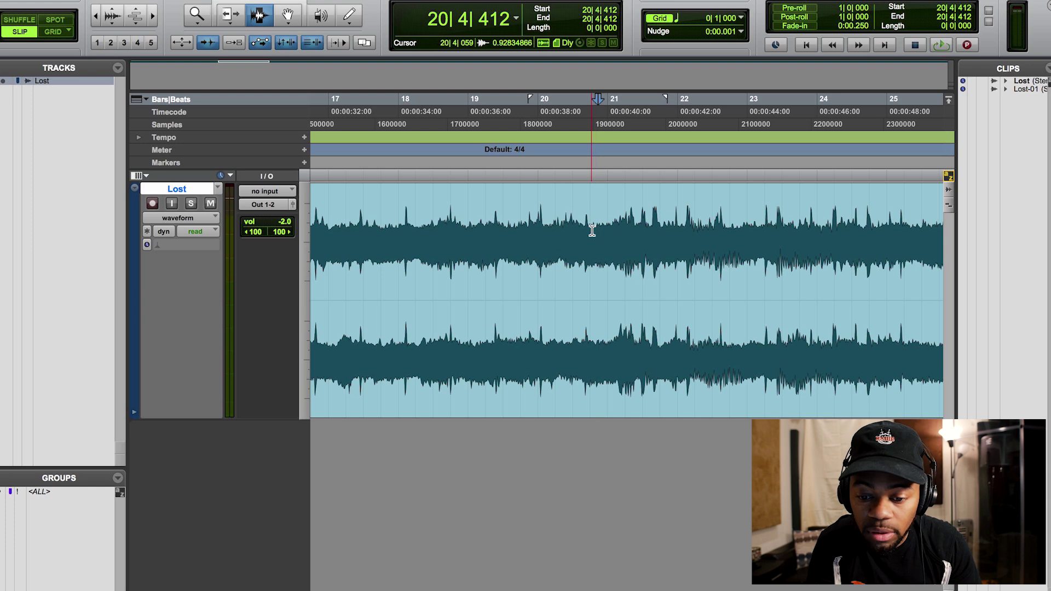
key("space")
key("space")
key("space")
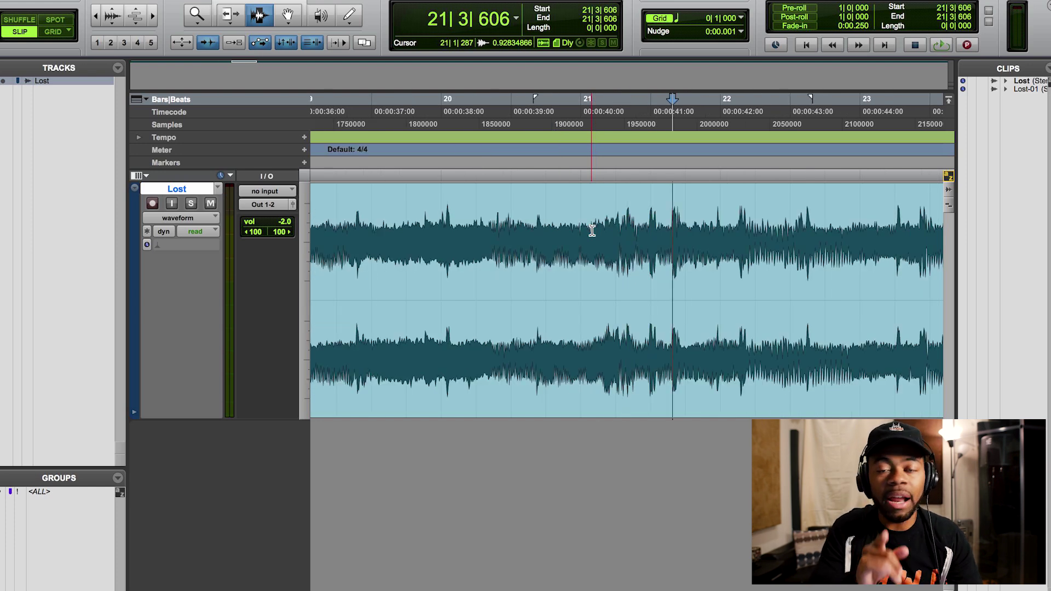
Step: Zoom in closer and park the playback start exactly on the downbeat at 21|3|606
key("super+bracketright")
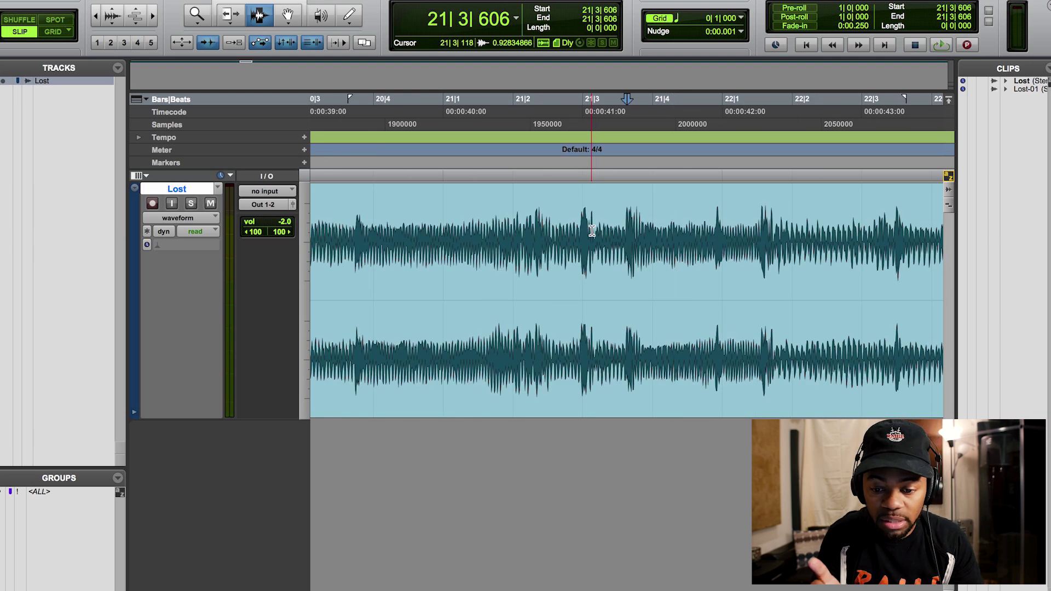
key("space")
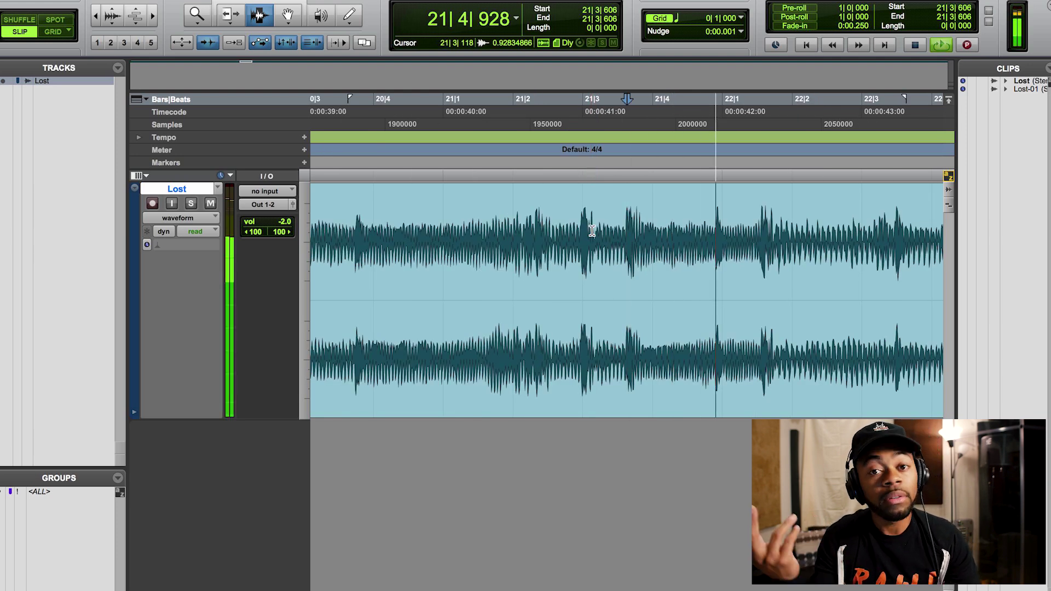
key("space")
key("space")
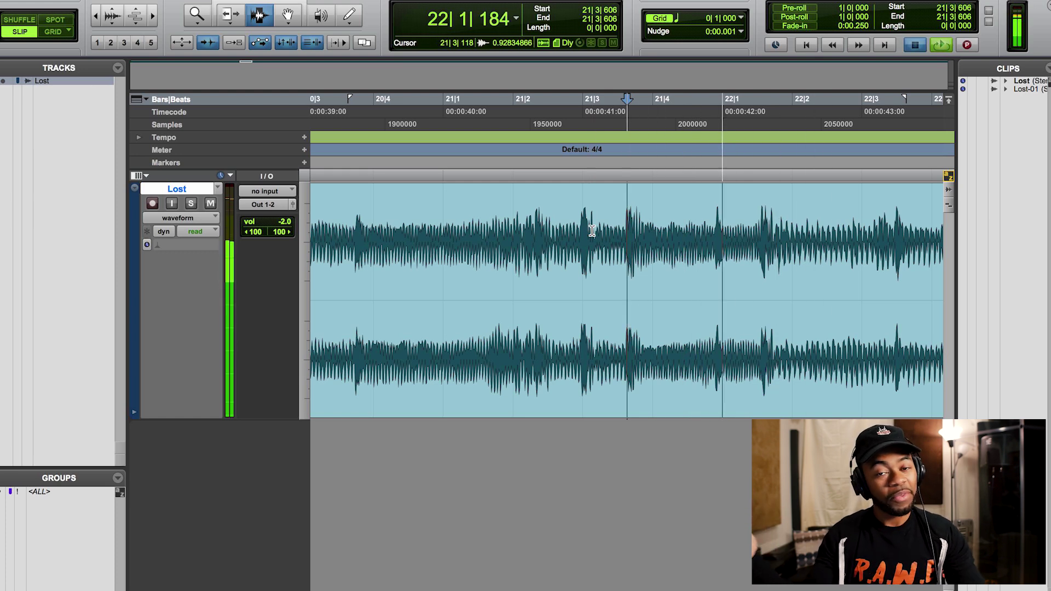
key("space")
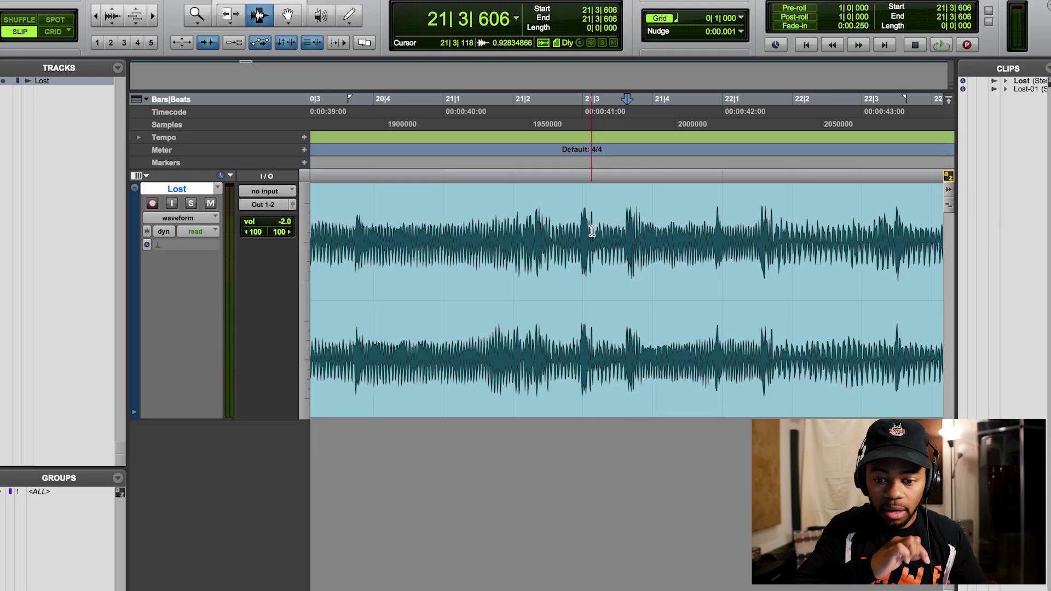
Step: Split the beat at the downbeat into Lost-01 and Lost-02, then drag bar 1 toward Lost-02's start
key("b")
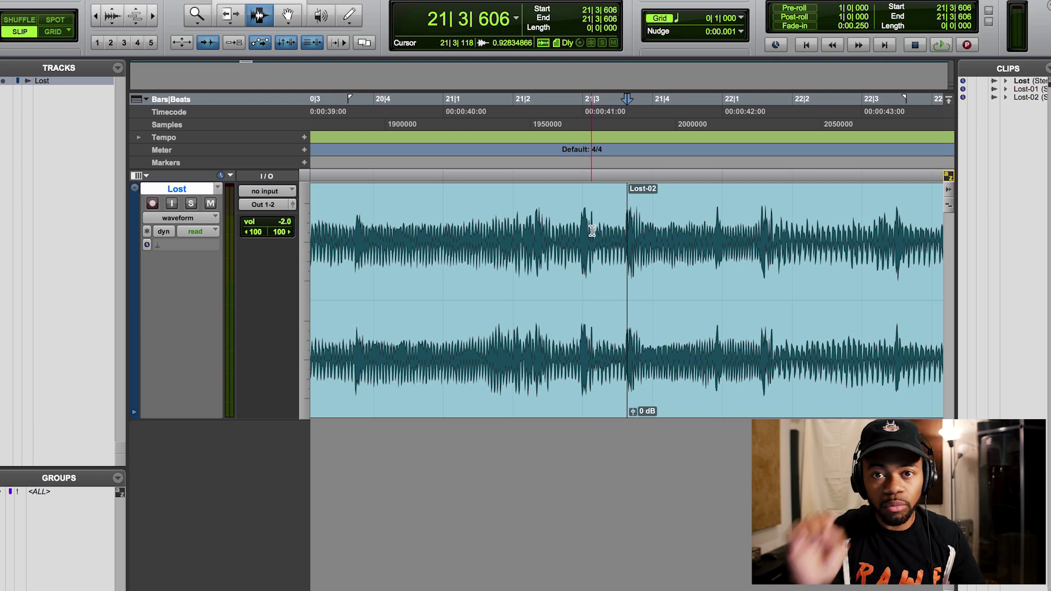
double_click(744, 236)
key("r")
key("r")
key("r")
key("r")
key("r")
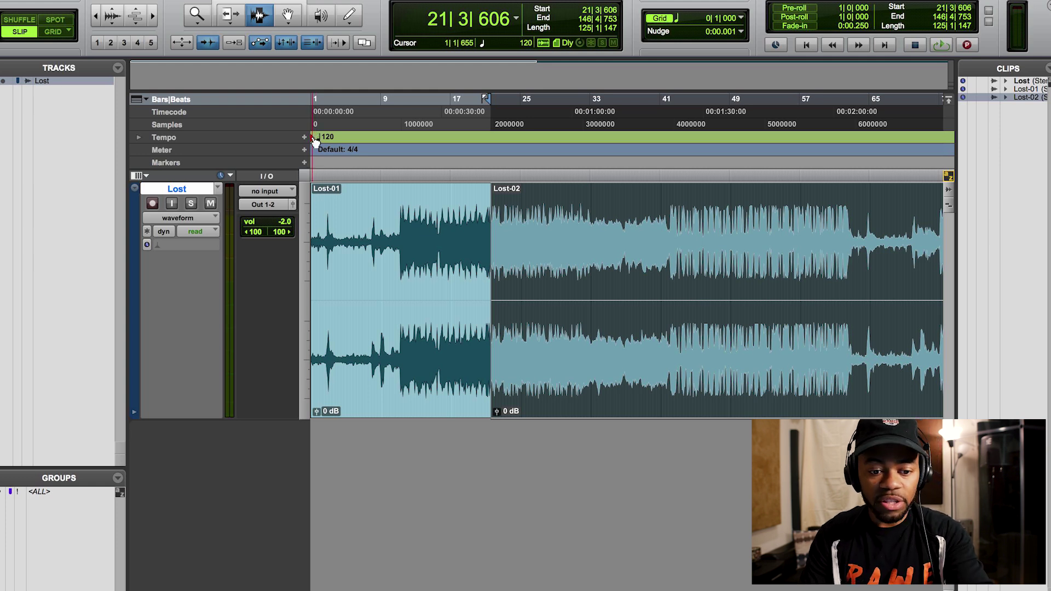
left_click_drag(315, 140, 493, 134)
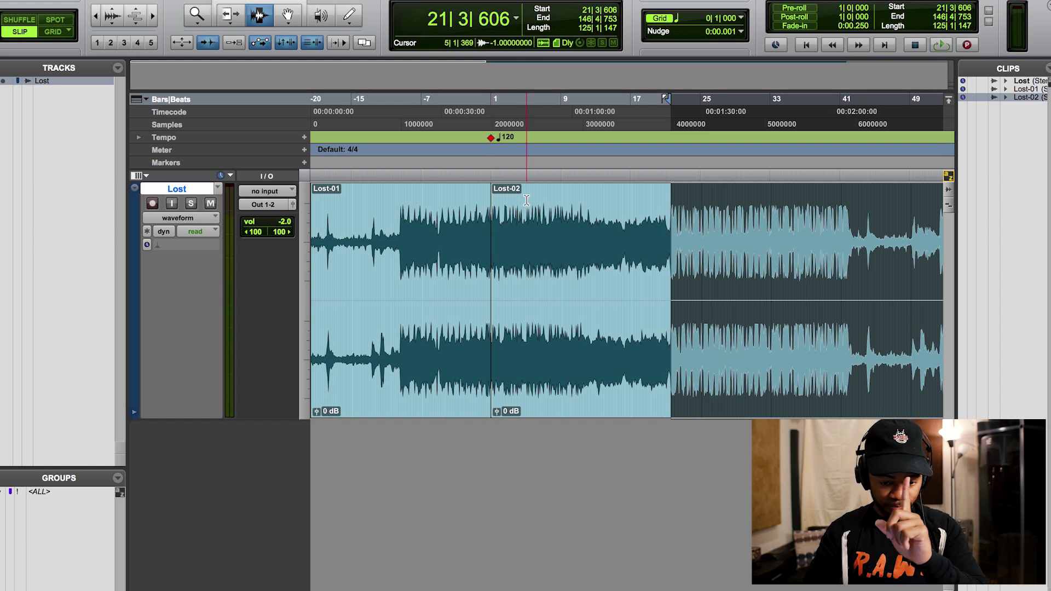
Step: Zoom in on the Lost-02 clip boundary and drag bar 1 to line up with it
double_click(526, 200)
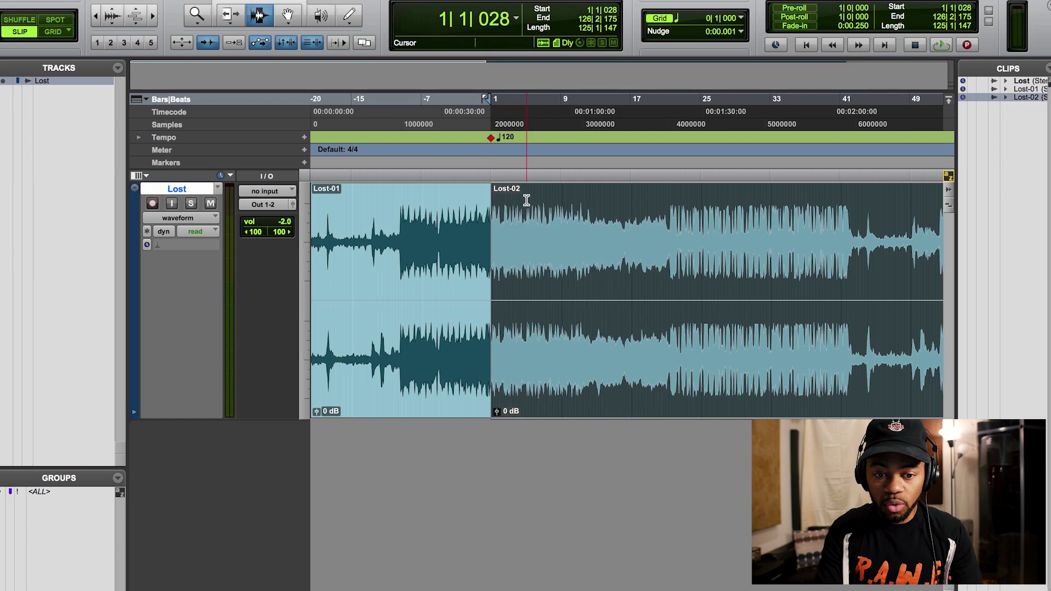
key("super+bracketright")
key("super+bracketright")
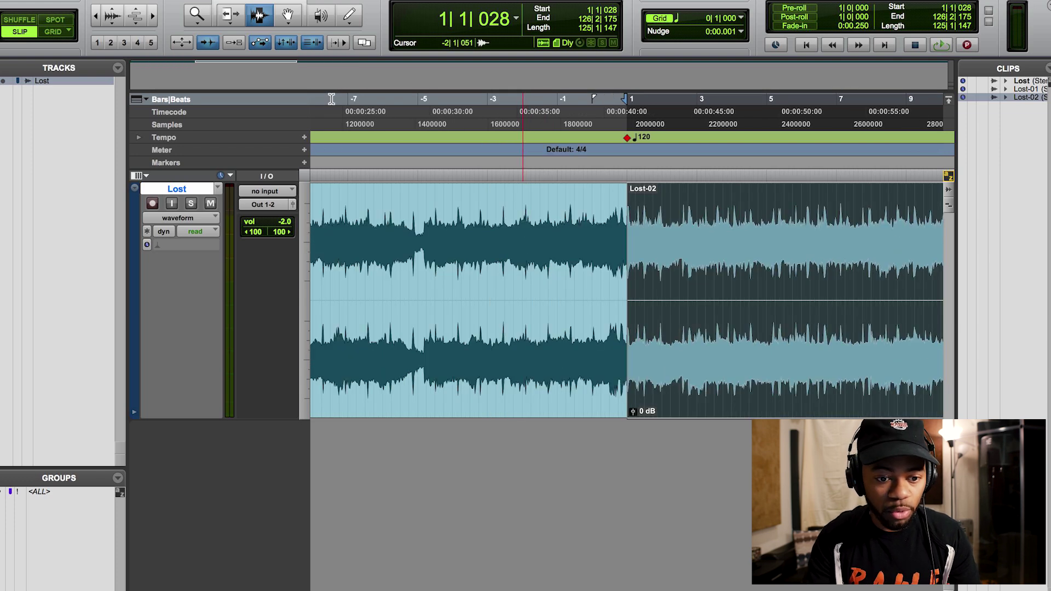
left_click(154, 17)
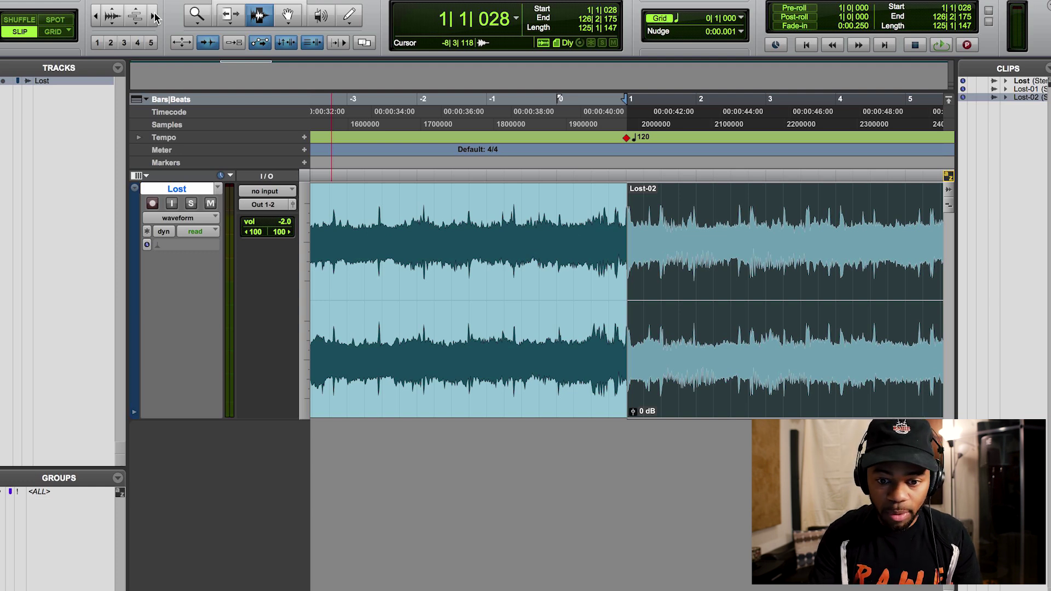
key("super+bracketright")
key("super+bracketright")
key("super+bracketright")
key("super+bracketright")
key("super+bracketright")
key("super+bracketright")
key("super+bracketright")
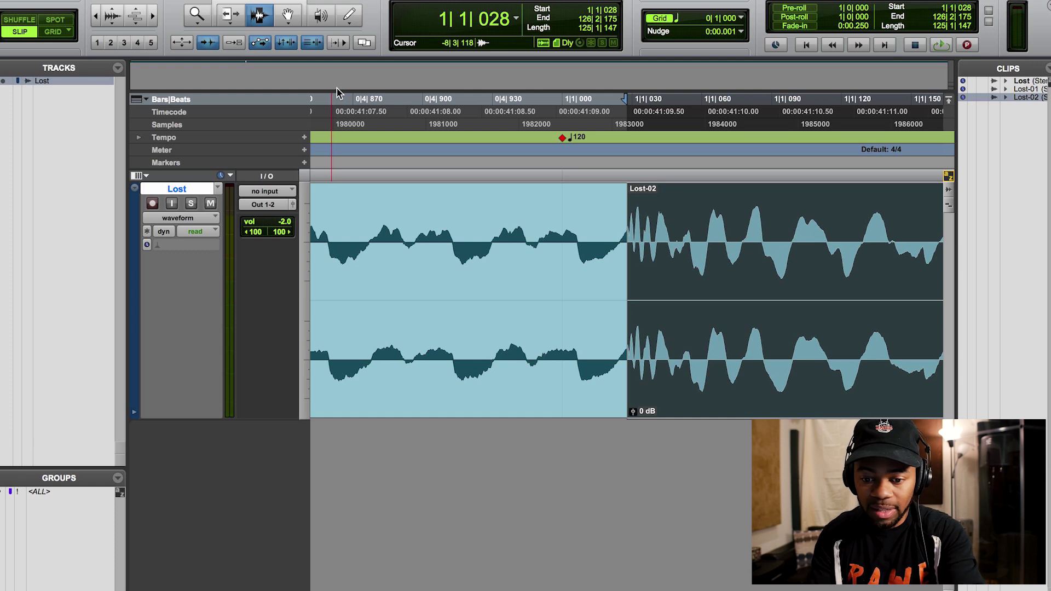
key("super+bracketright")
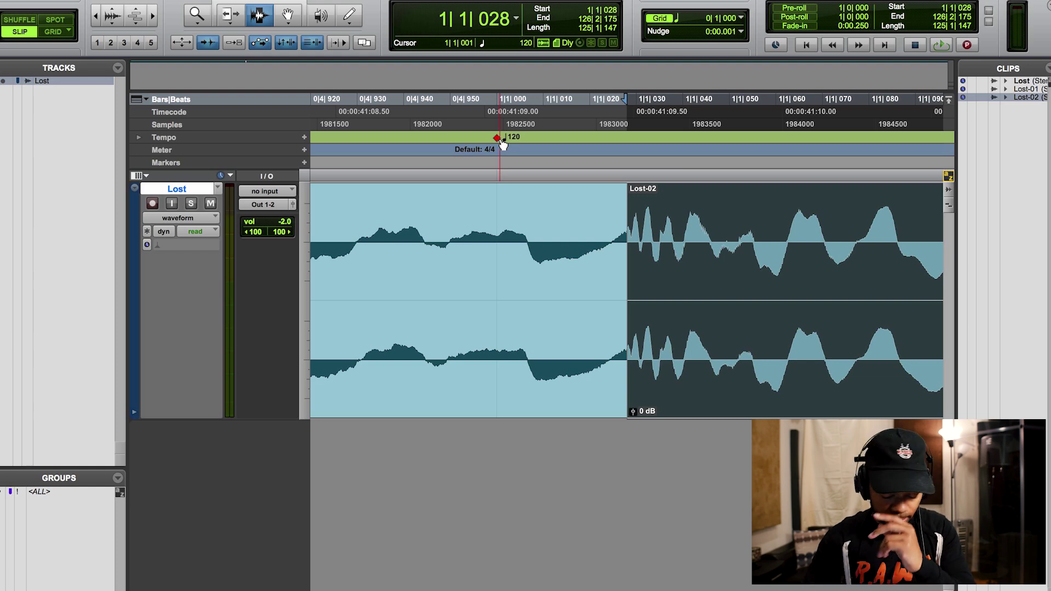
left_click_drag(503, 145, 628, 138)
Step: Drag the 120 BPM tempo marker onto the start of the Lost-02 clip
left_click(628, 218)
double_click(631, 215)
scroll(631, 215, "up", 6)
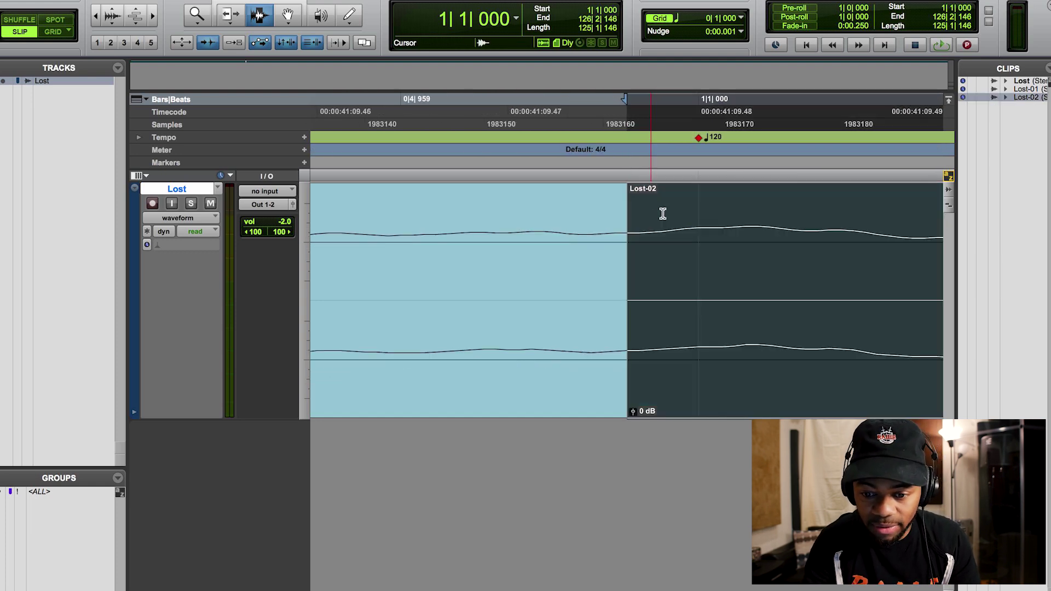
left_click(689, 204)
left_click(699, 139)
left_click_drag(704, 144, 629, 141)
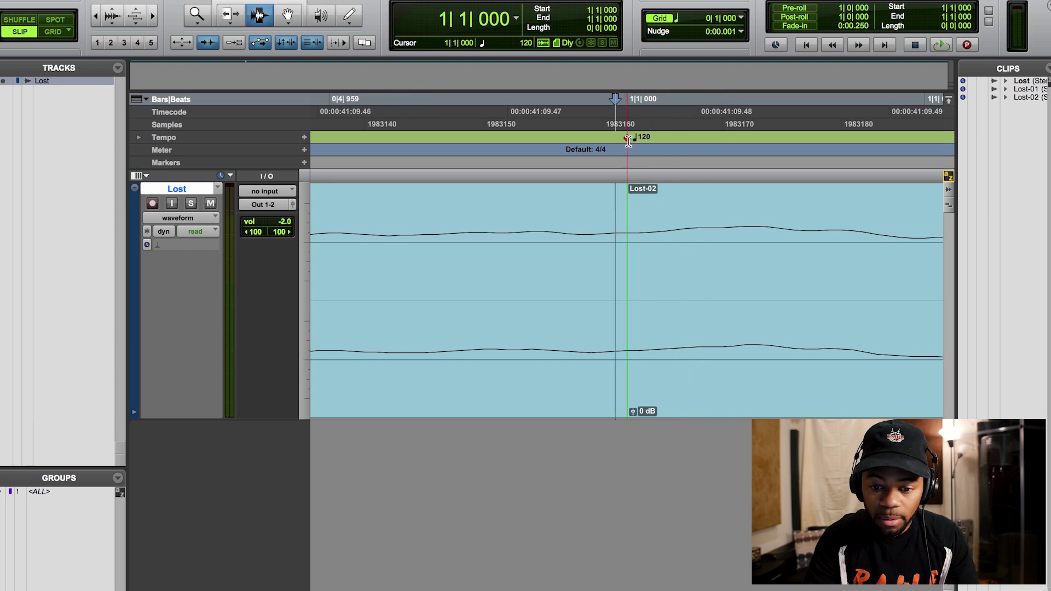
Step: Zoom out to show bars -15 to 17 and audition the beat from bar 1
double_click(673, 213)
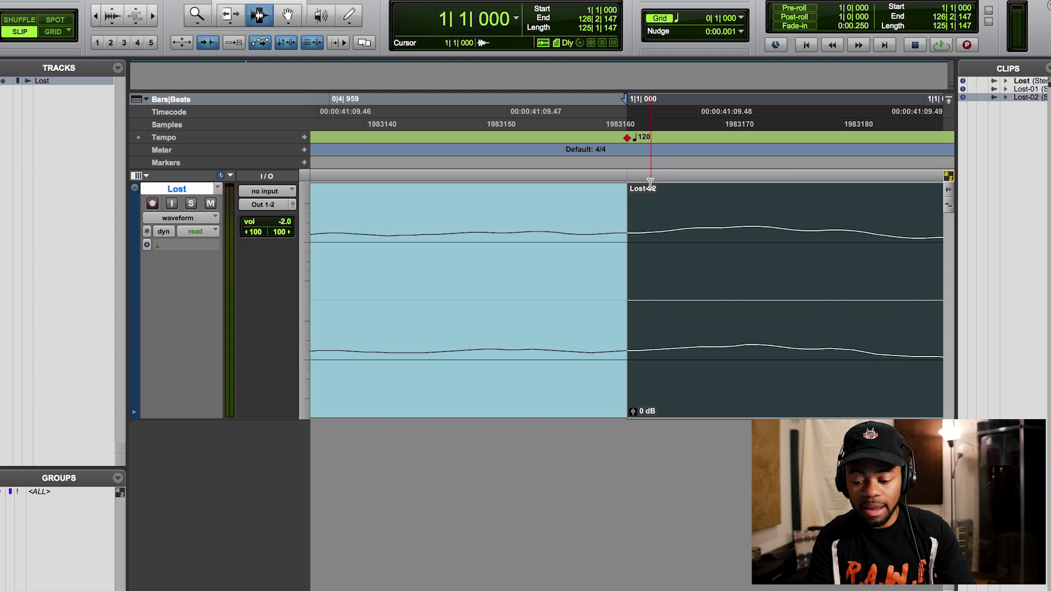
key("r")
key("r")
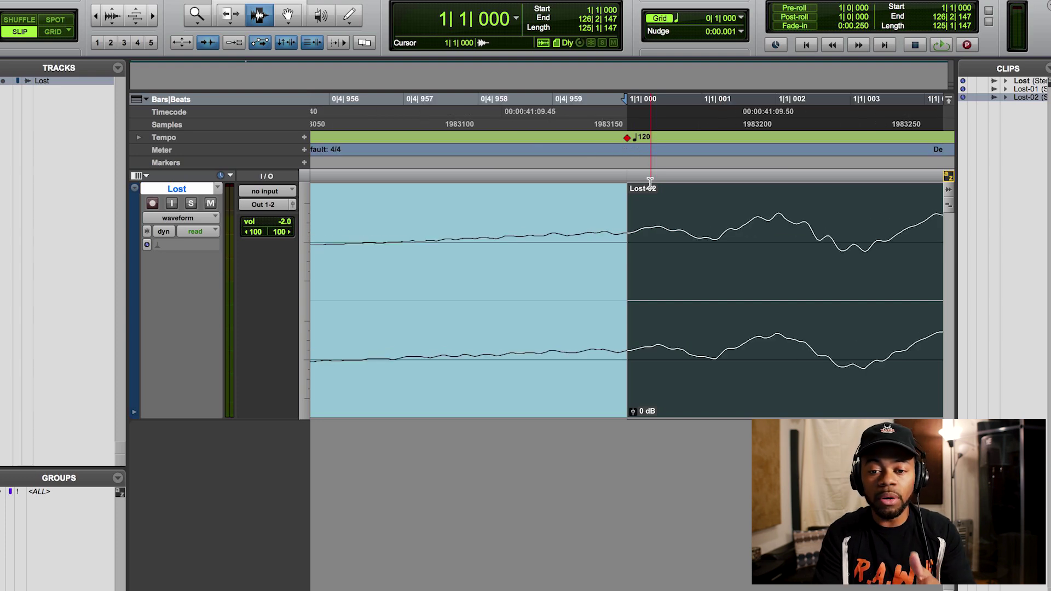
key("r")
key("r")
key("r")
key("r")
key("r")
key("r")
key("r")
key("r")
key("r")
key("r")
key("r")
key("r")
key("r")
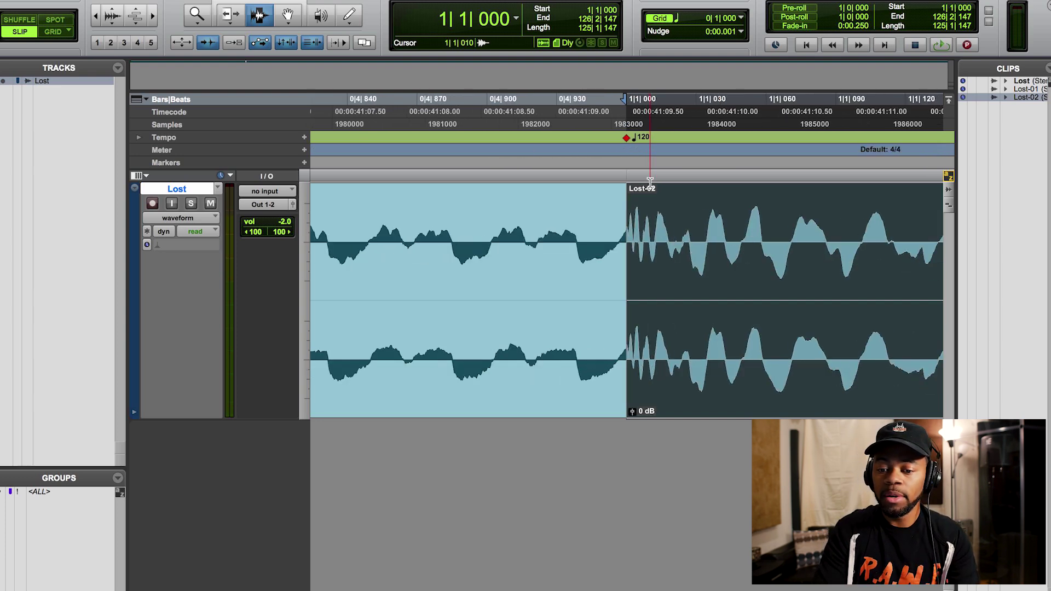
key("r")
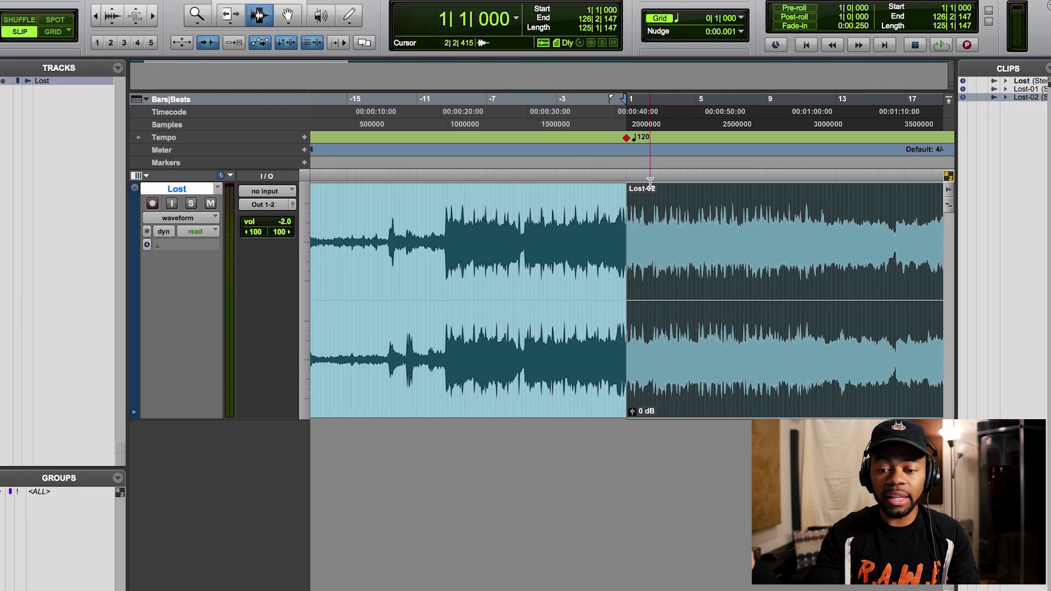
key("space")
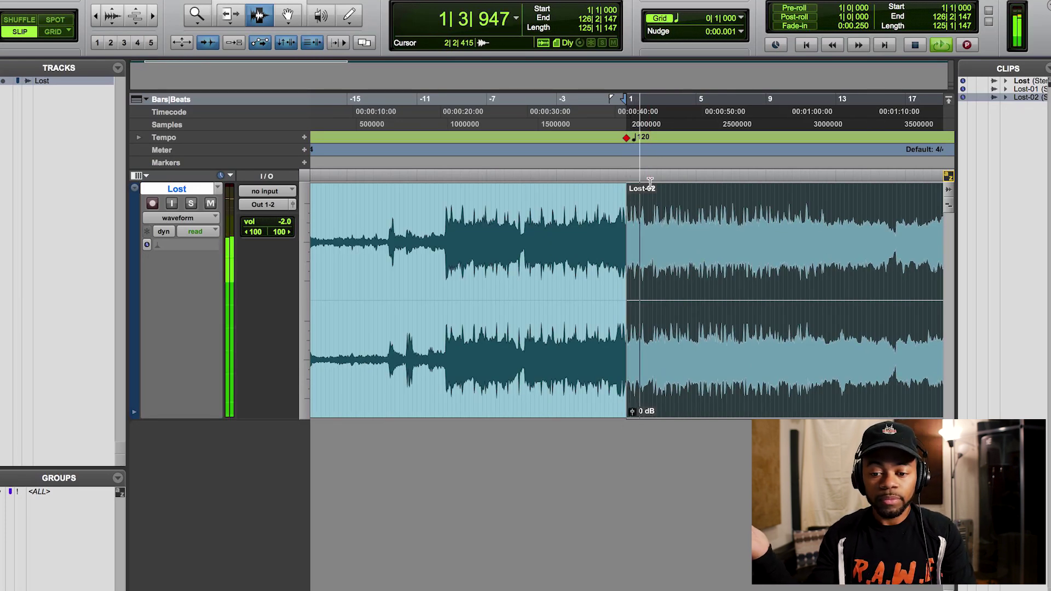
key("space")
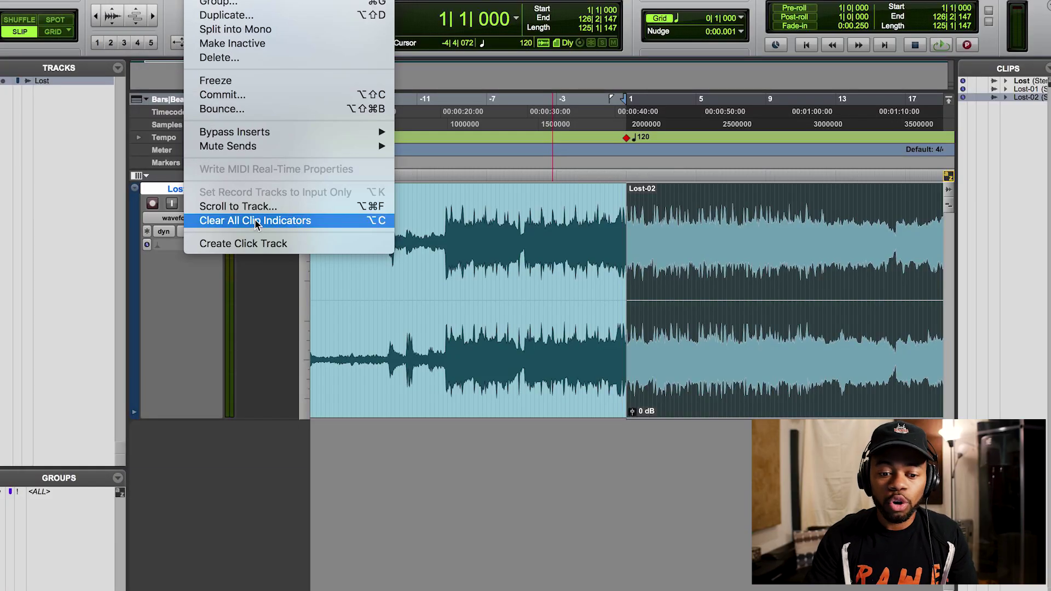
Step: Add a Click track below Lost, check both strips in the Mix window, and play with the click
left_click(254, 244)
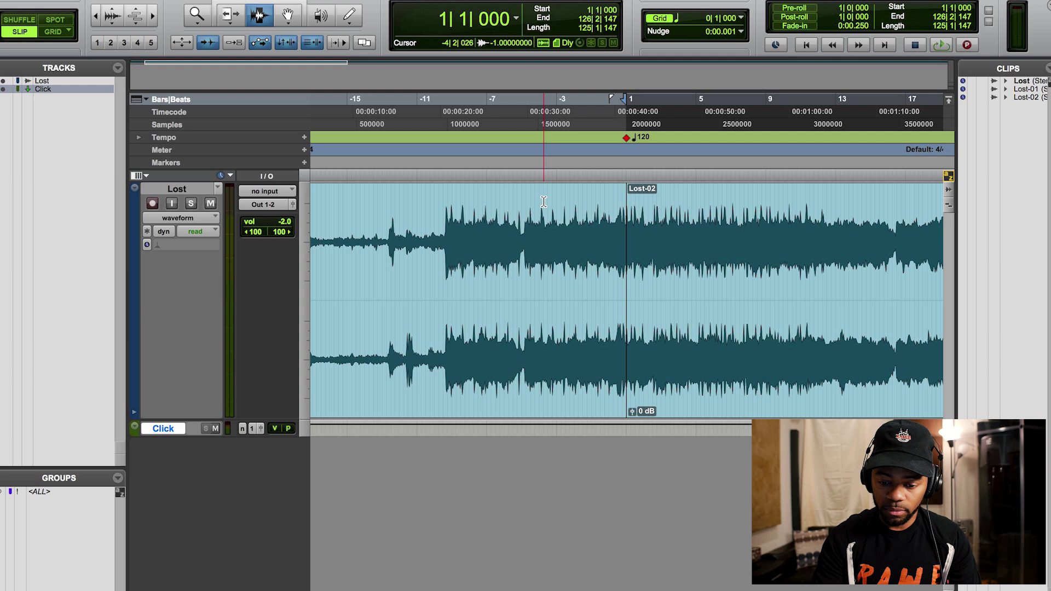
key("super+equal")
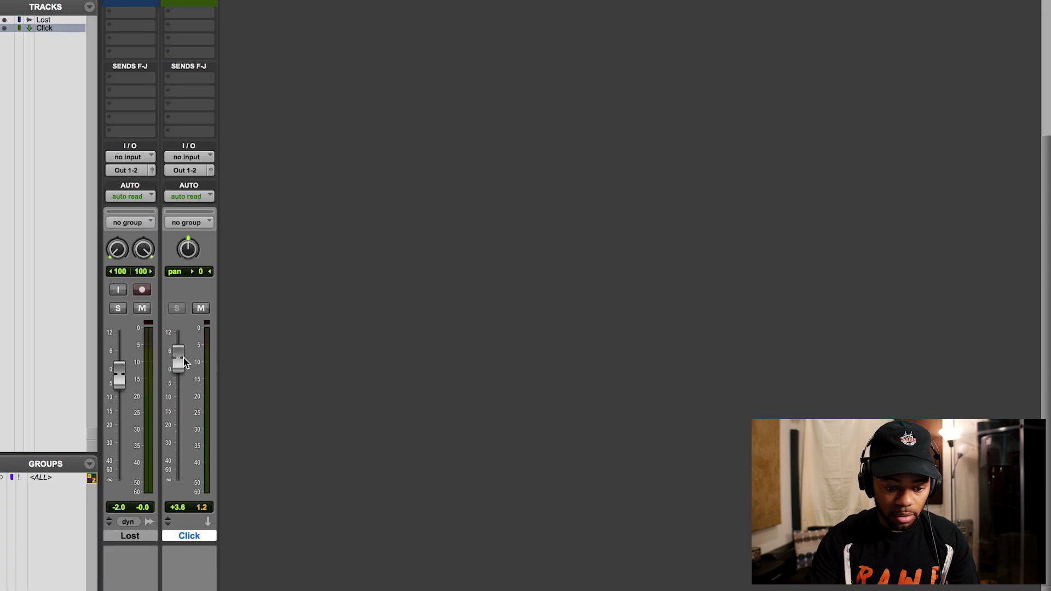
key("super+equal")
key("space")
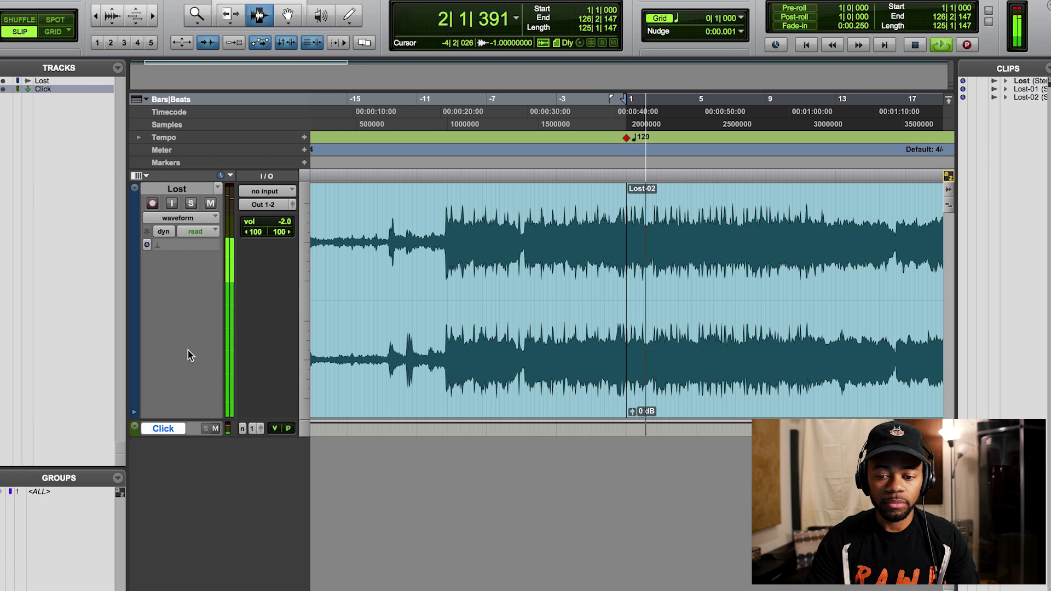
key("space")
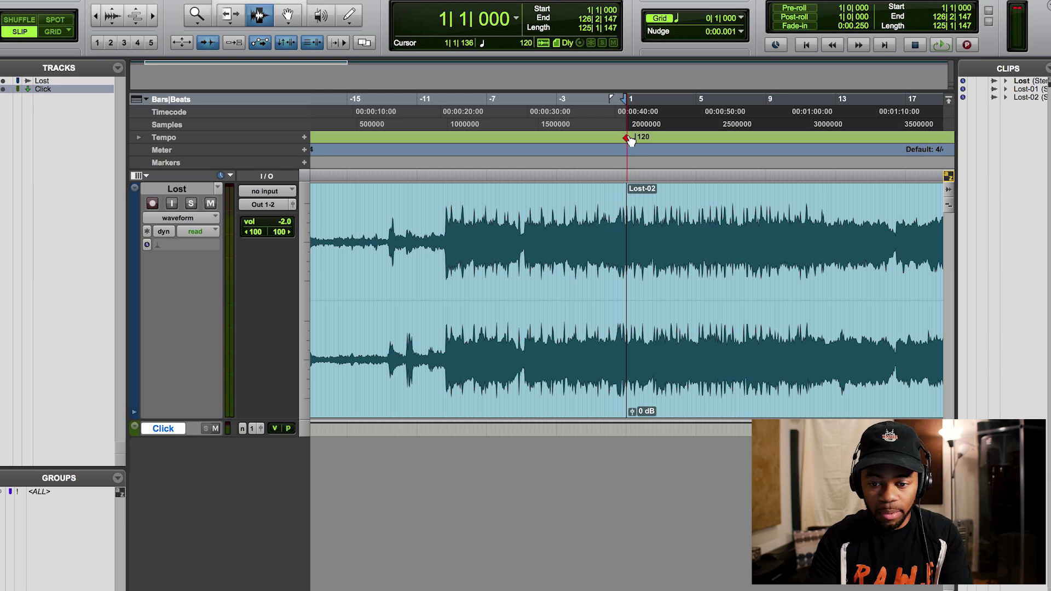
Step: Open the 120 BPM marker's tempo settings, dismiss them unchanged, and start playback
double_click(628, 139)
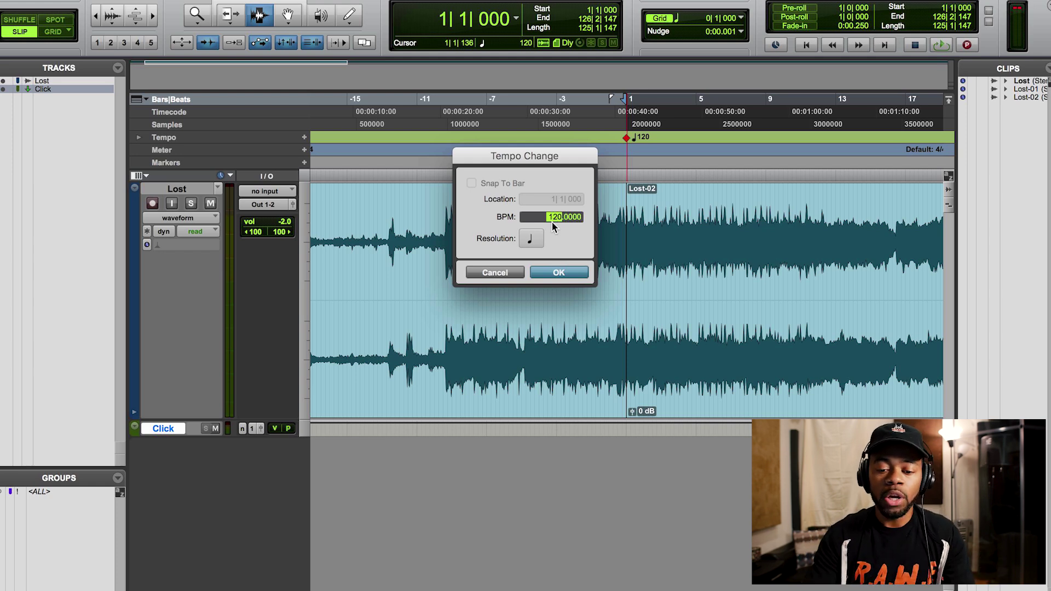
left_click(494, 273)
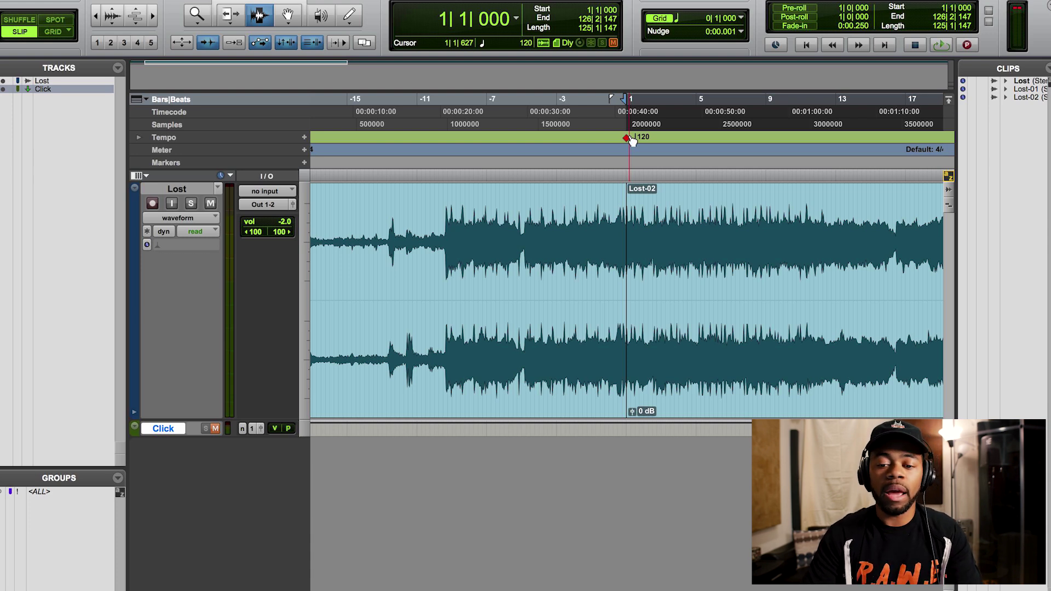
key("space")
Step: Set the bar 1 tempo marker to 93 BPM, then stop playback
double_click(630, 139)
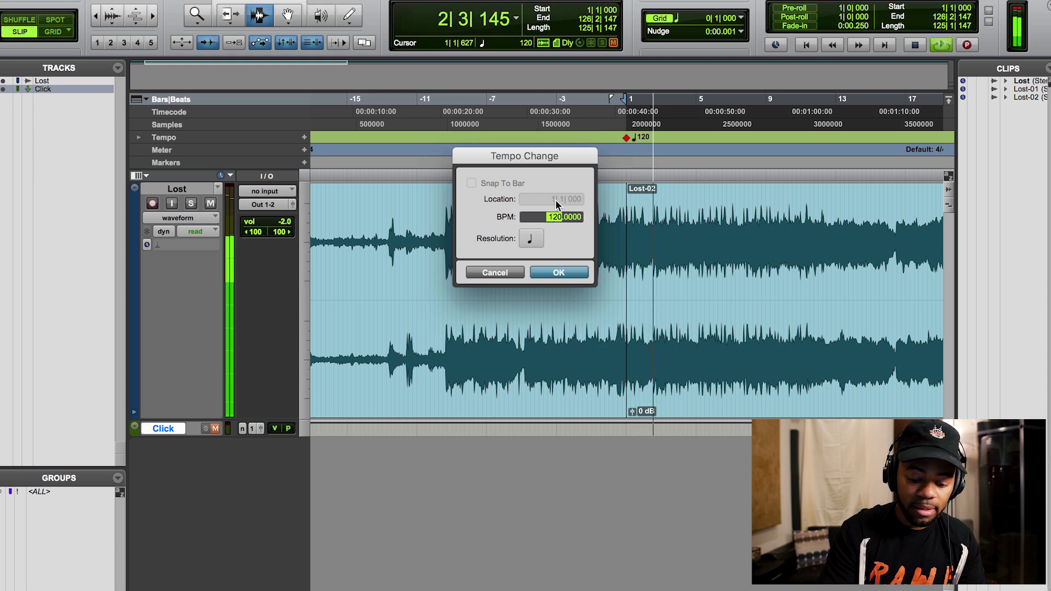
type("93")
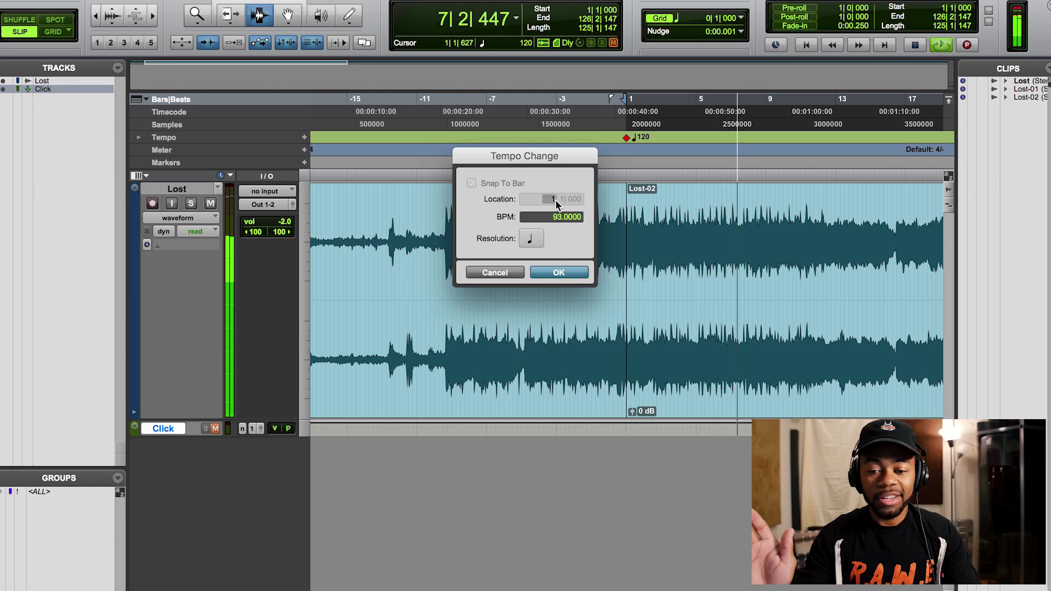
key("Return")
key("space")
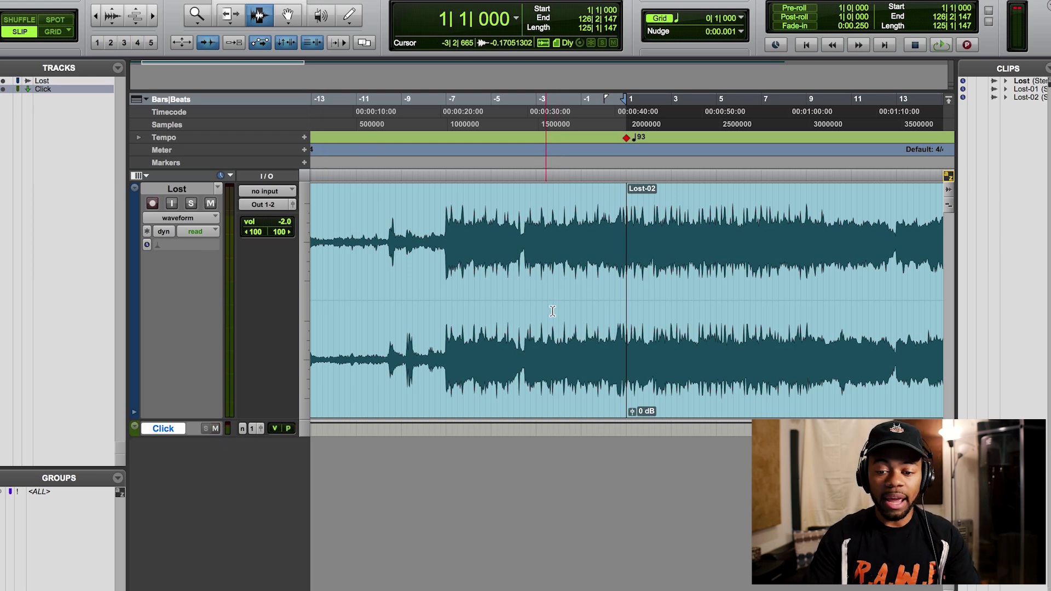
double_click(705, 264)
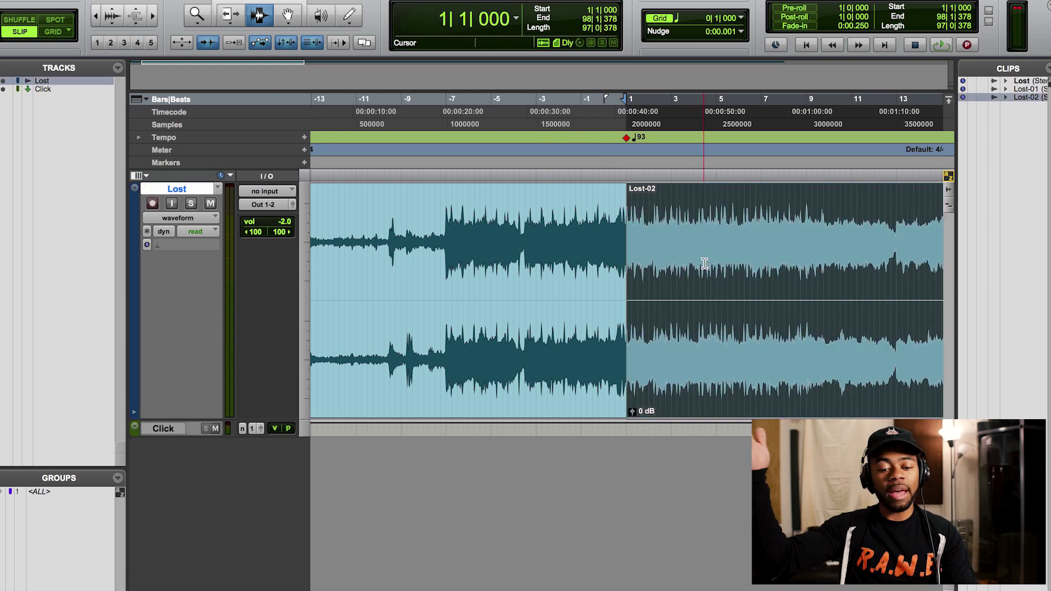
key("space")
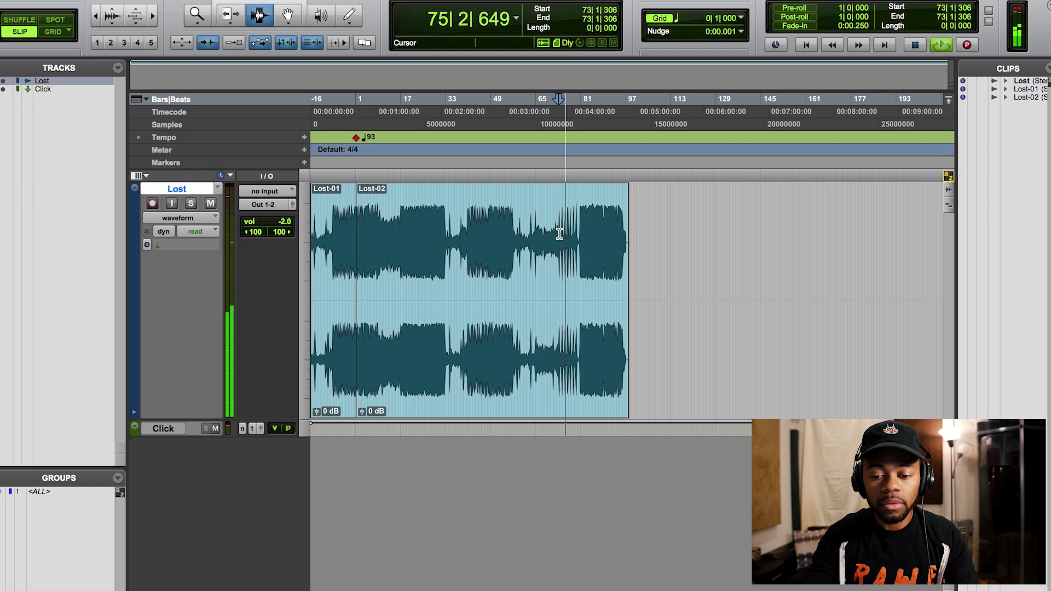
key("space")
left_click(603, 227)
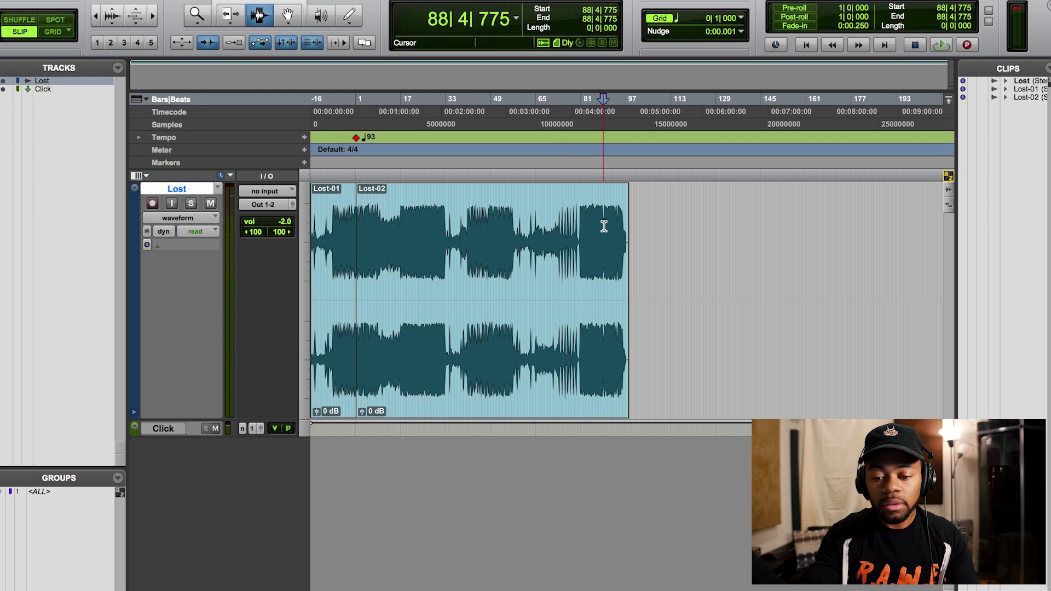
key("space")
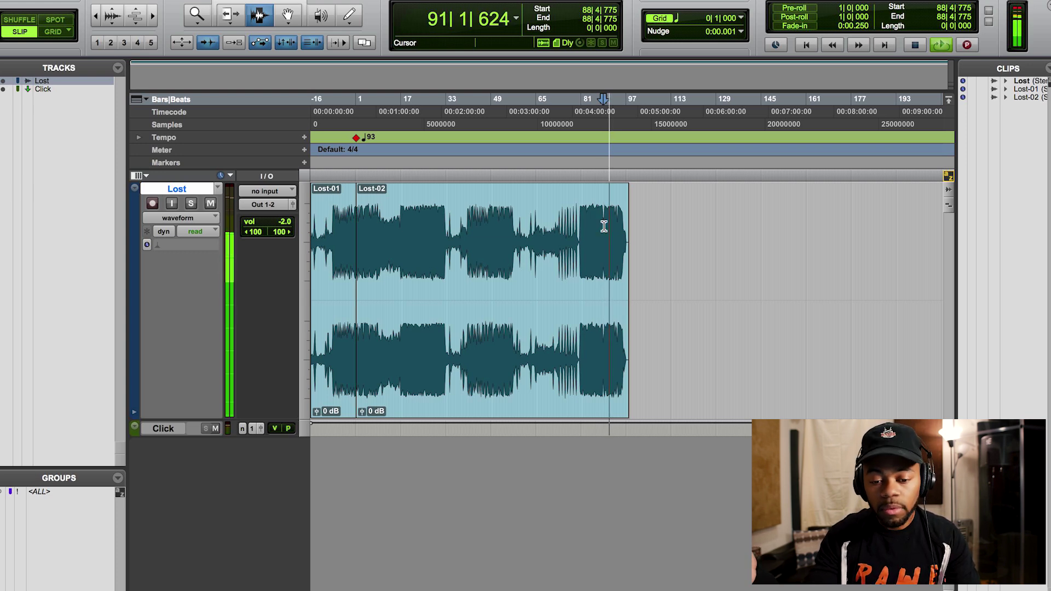
key("space")
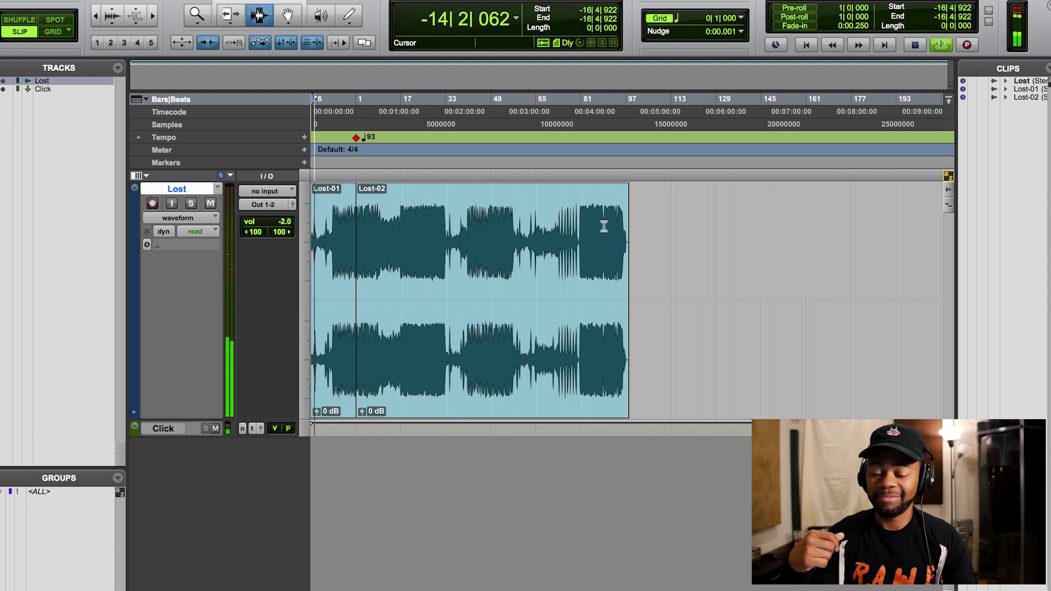
key("space")
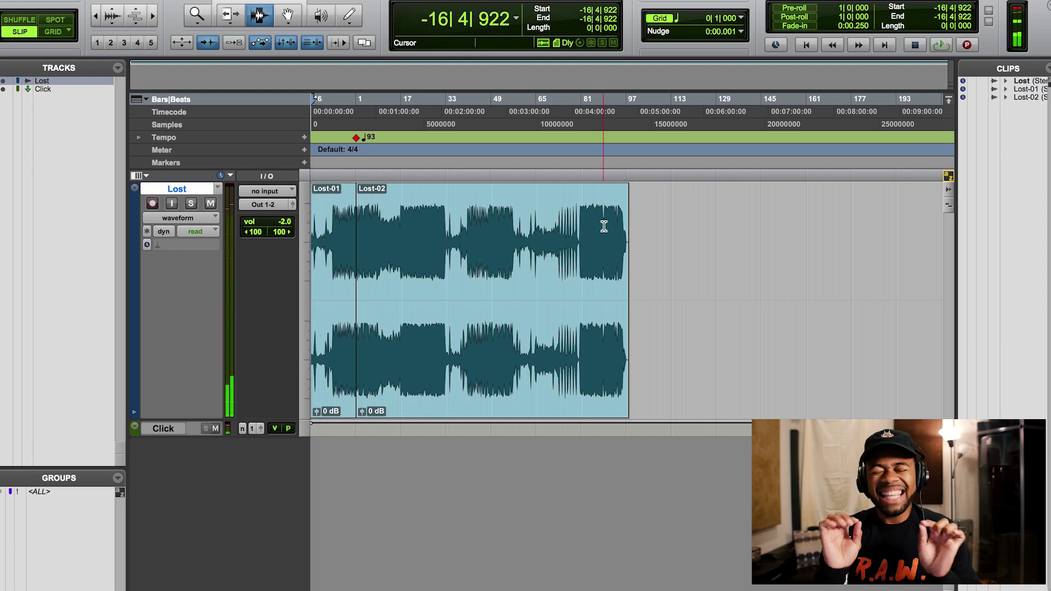